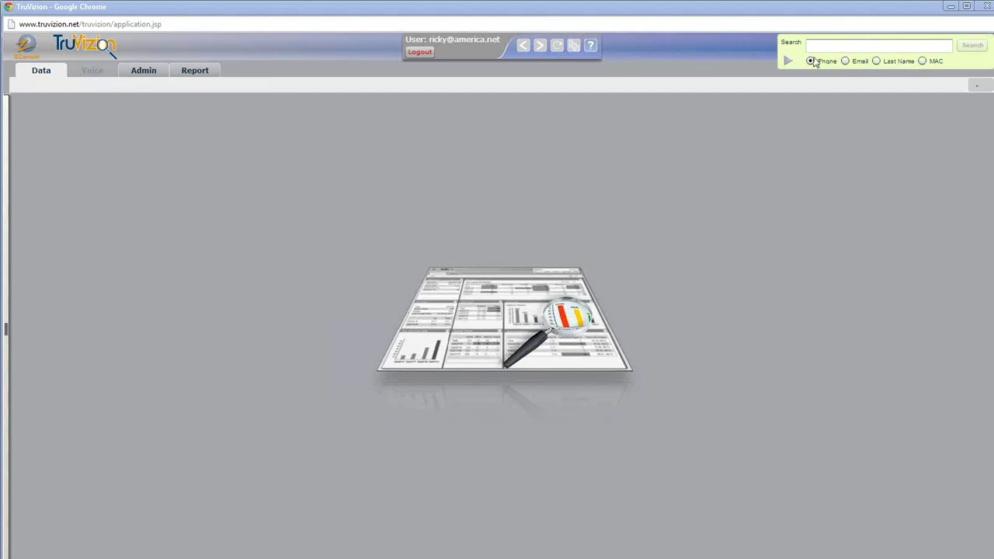
- Check the advanced search options, close them, and search for the modem by MAC using 1a0d
click(789, 64)
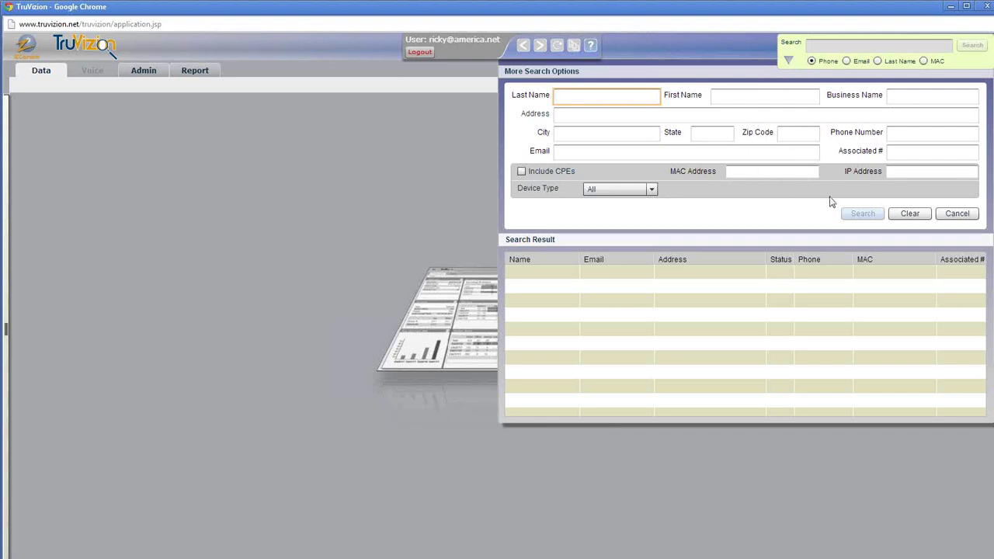
click(788, 61)
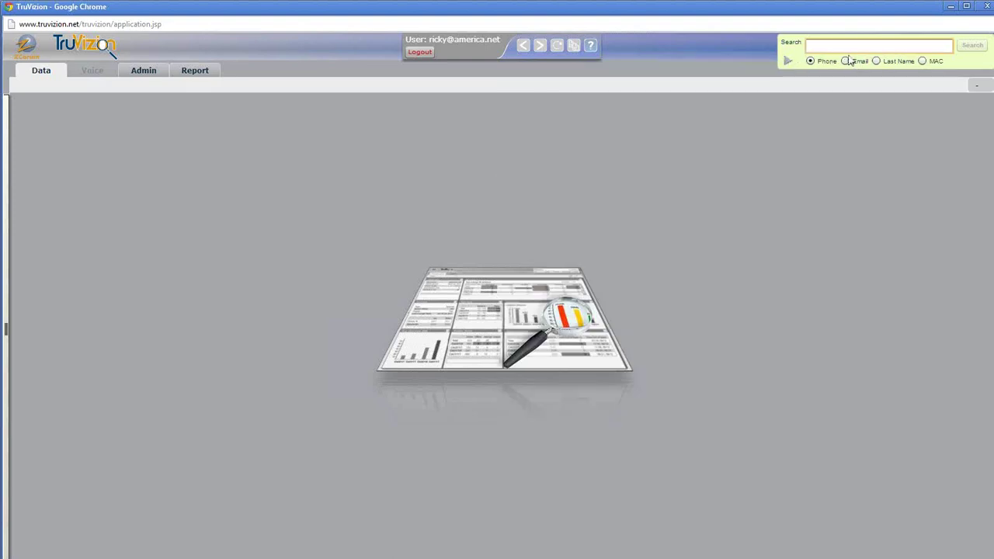
click(922, 61)
click(867, 46)
text(1a0c,)
click(971, 48)
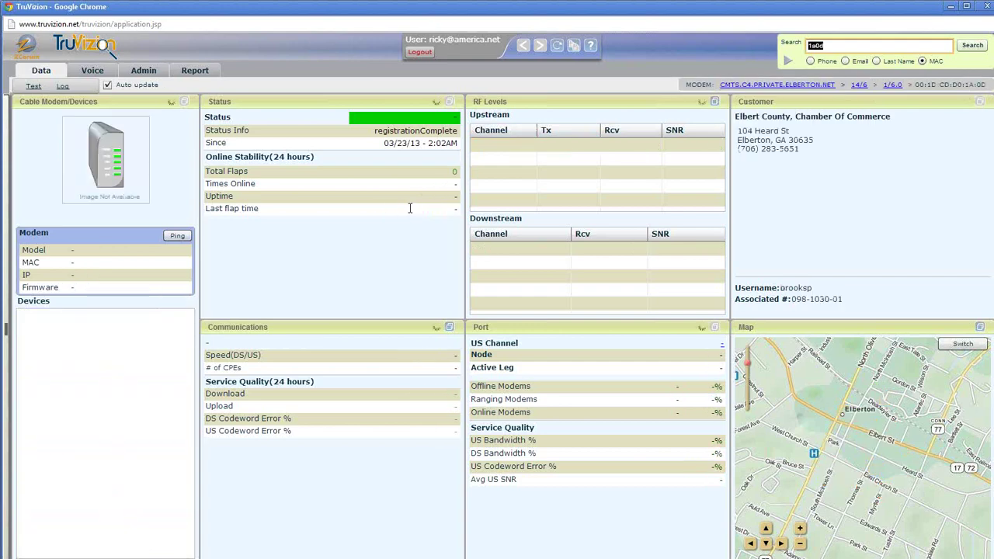
- Turn off automatic updating for the modem and look at the available test and log commands
click(109, 84)
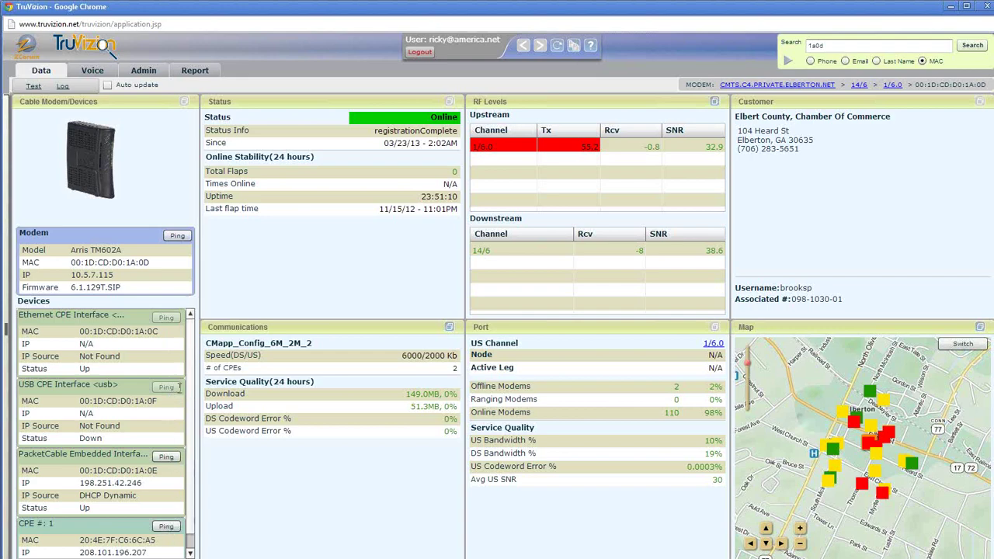
click(34, 89)
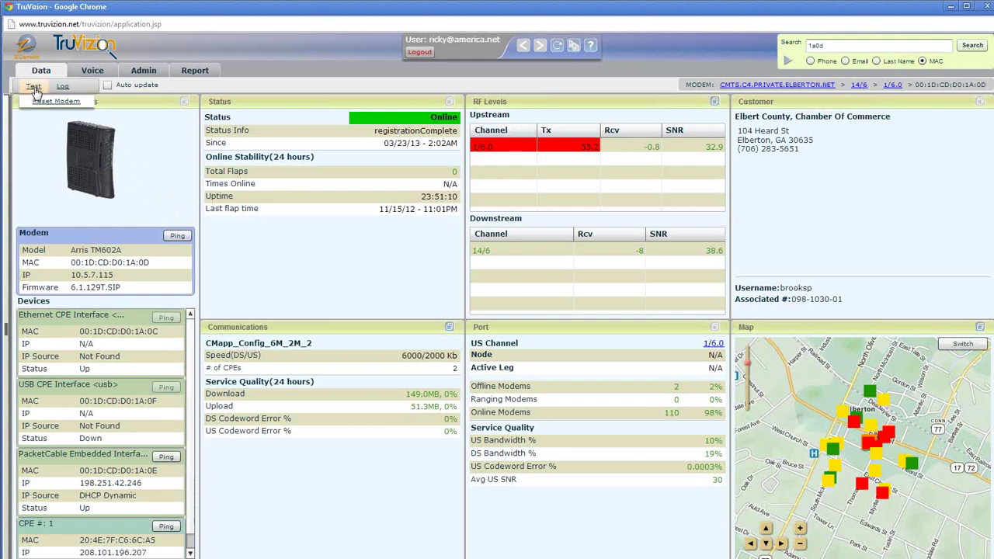
click(63, 86)
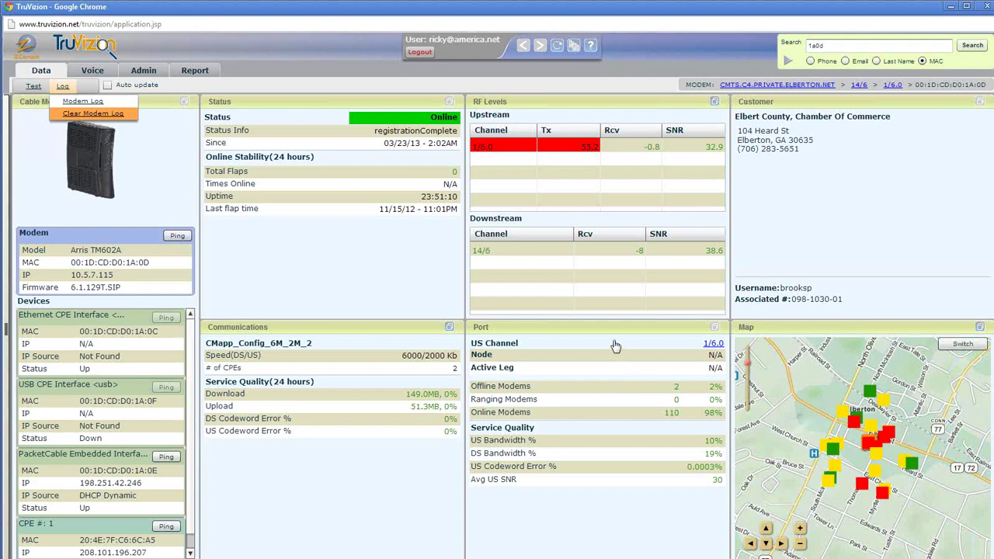
- Review the modem's 24-hour transfer rate history and its 7-day RF levels compared with other modems, returning to the overview
click(449, 329)
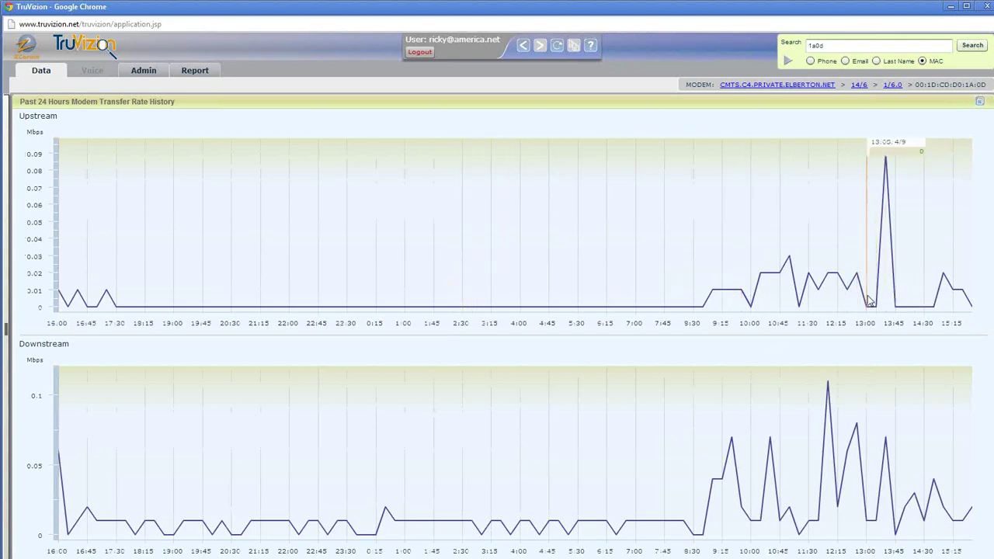
click(522, 48)
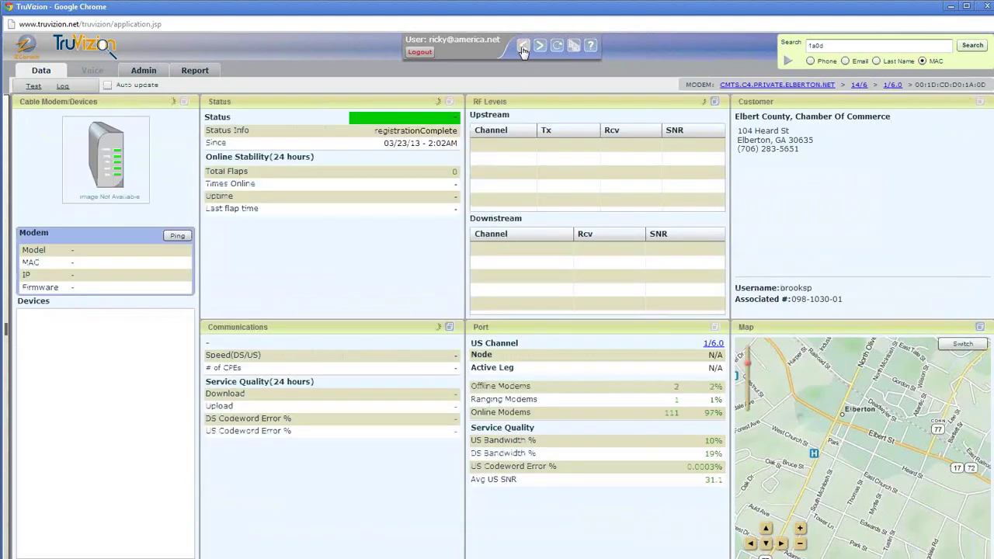
click(714, 102)
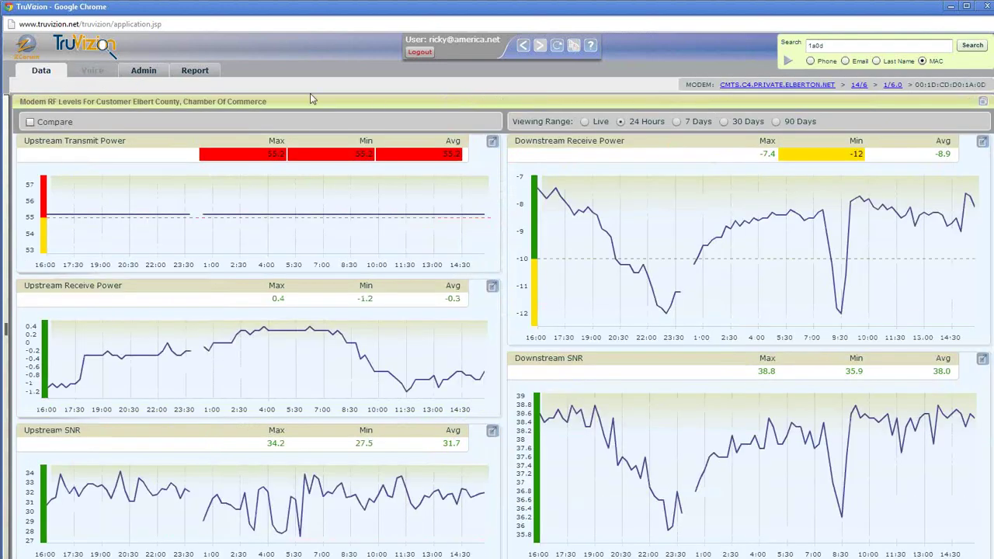
click(676, 122)
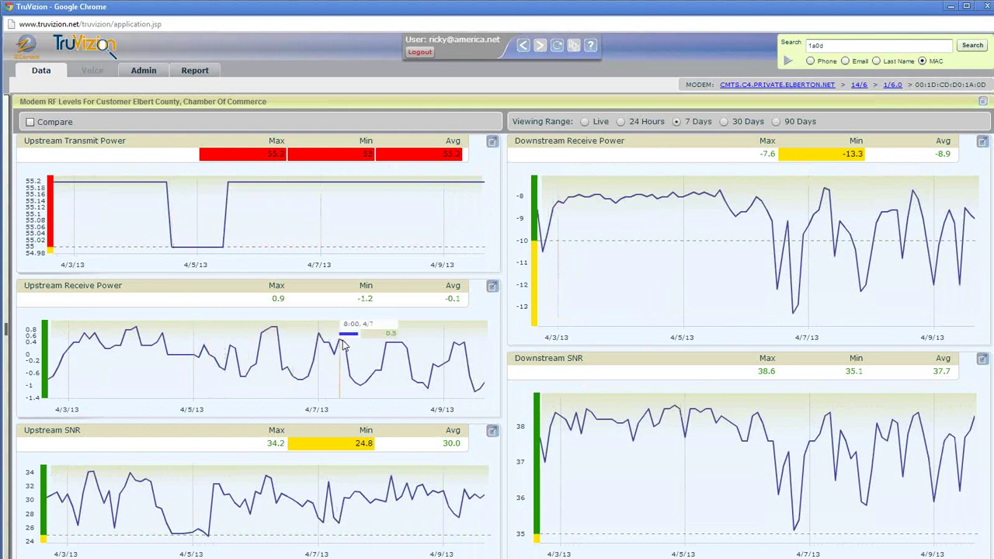
click(30, 122)
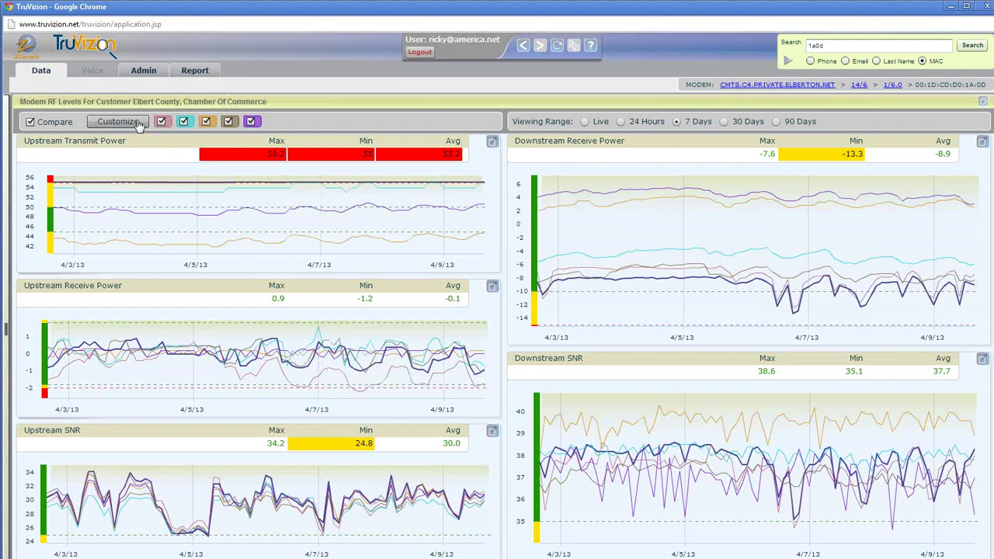
click(524, 46)
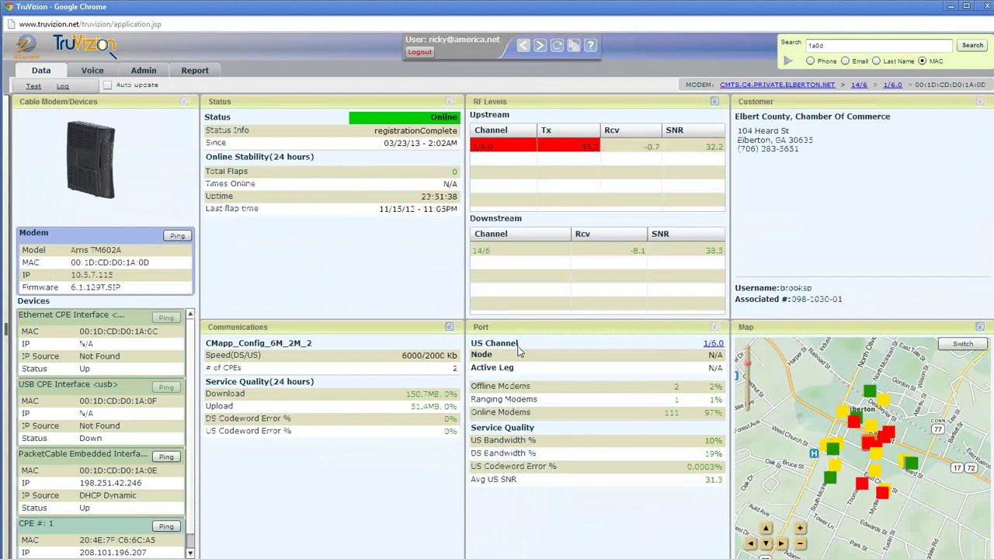
- Examine upstream channel 1/6.0 over 90 days, narrowing the RF levels chart to the mid-February spike, and return to the modem overview
click(713, 343)
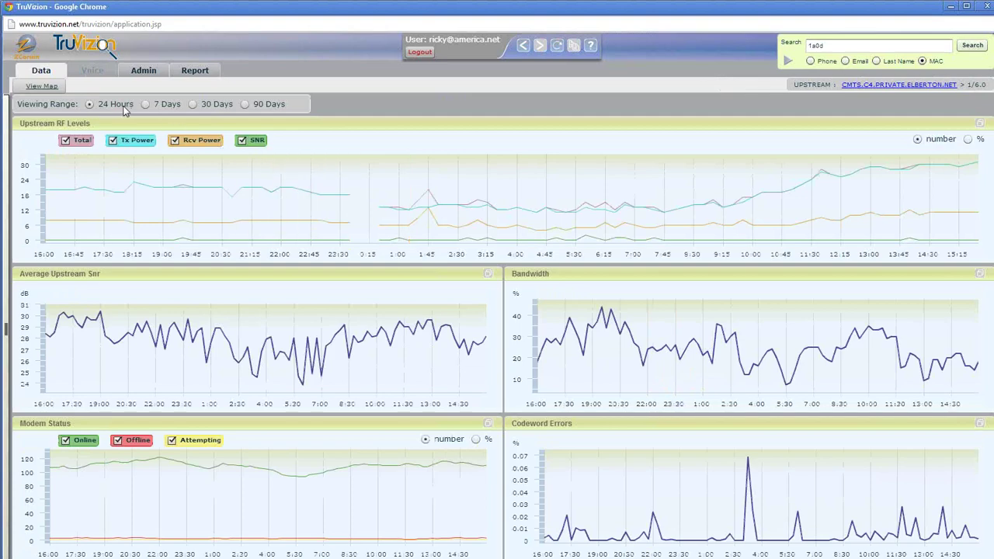
click(252, 104)
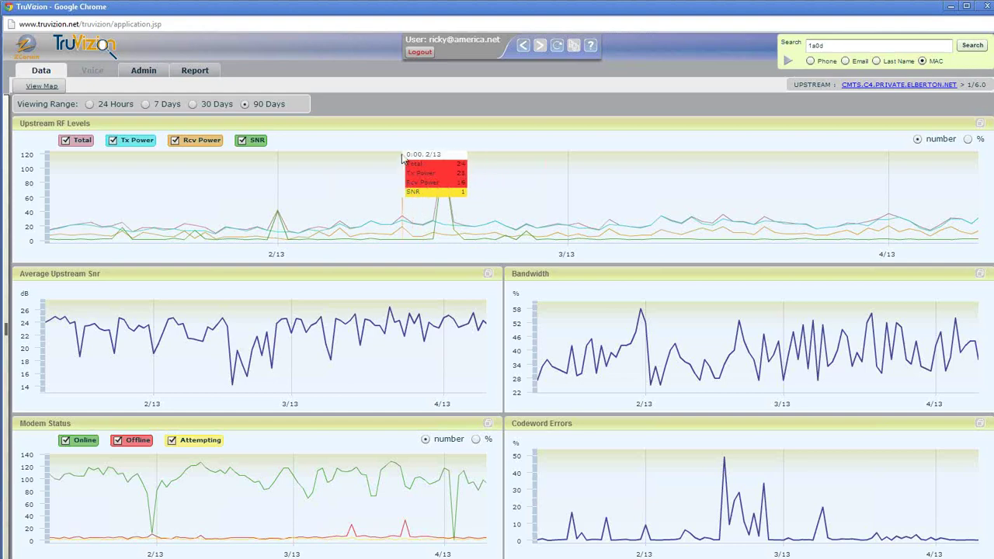
drag(423, 164, 478, 178)
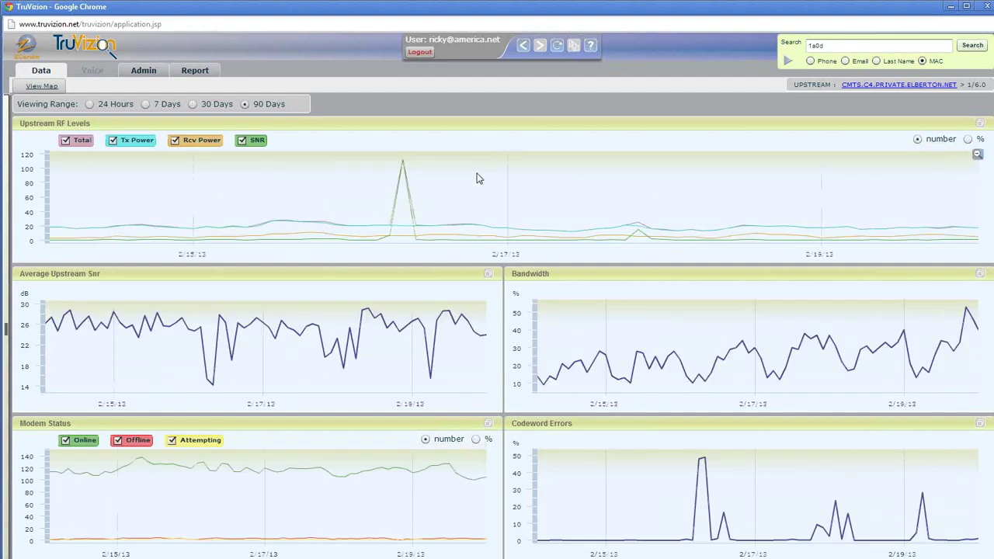
drag(378, 188, 431, 192)
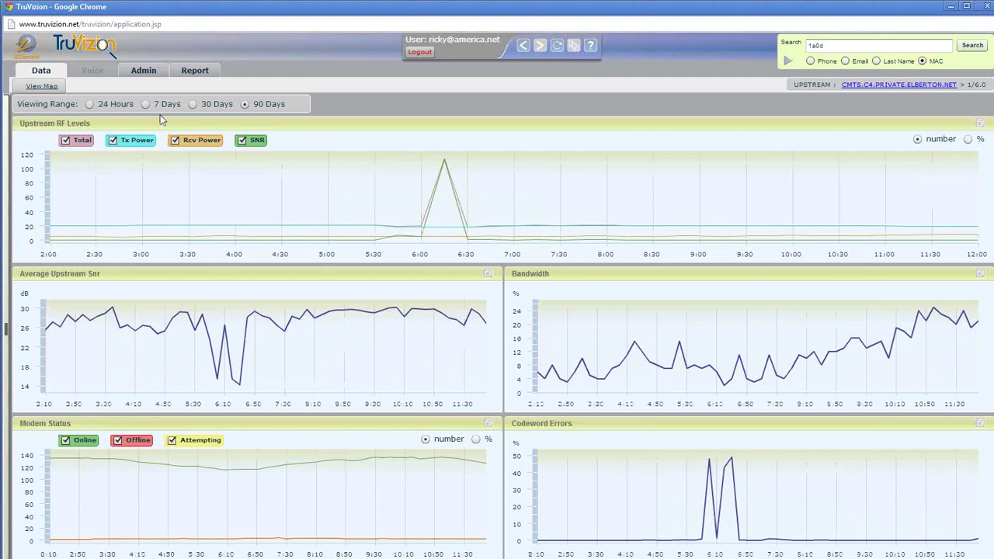
click(523, 45)
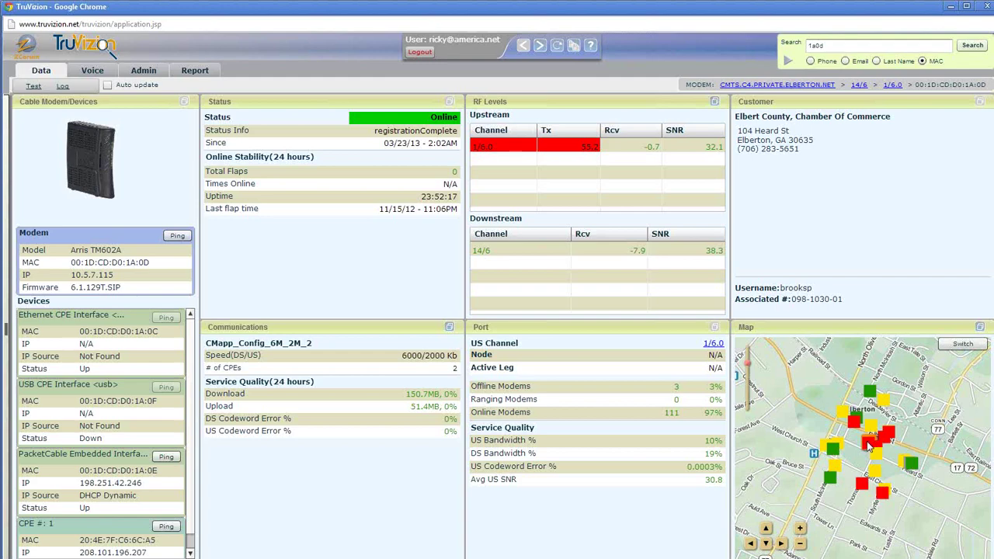
- View the detail map without the customer pop-up, filtering it to offline modems only and back to all modems
click(979, 327)
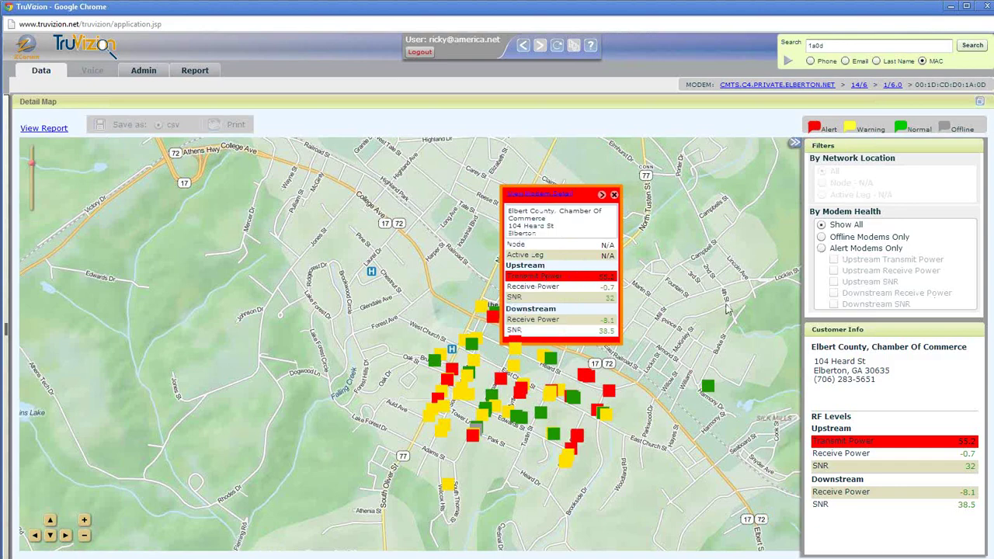
click(614, 194)
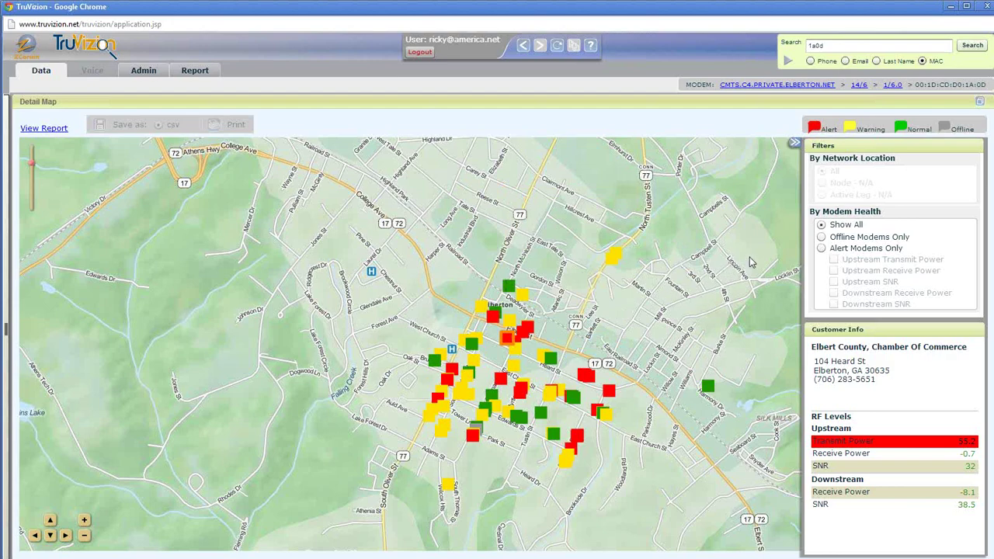
click(821, 238)
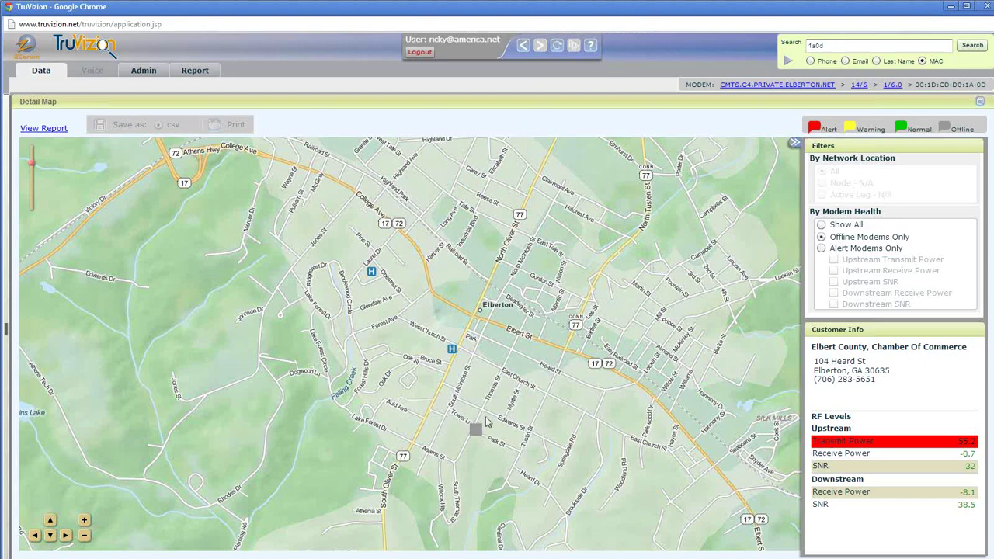
click(822, 226)
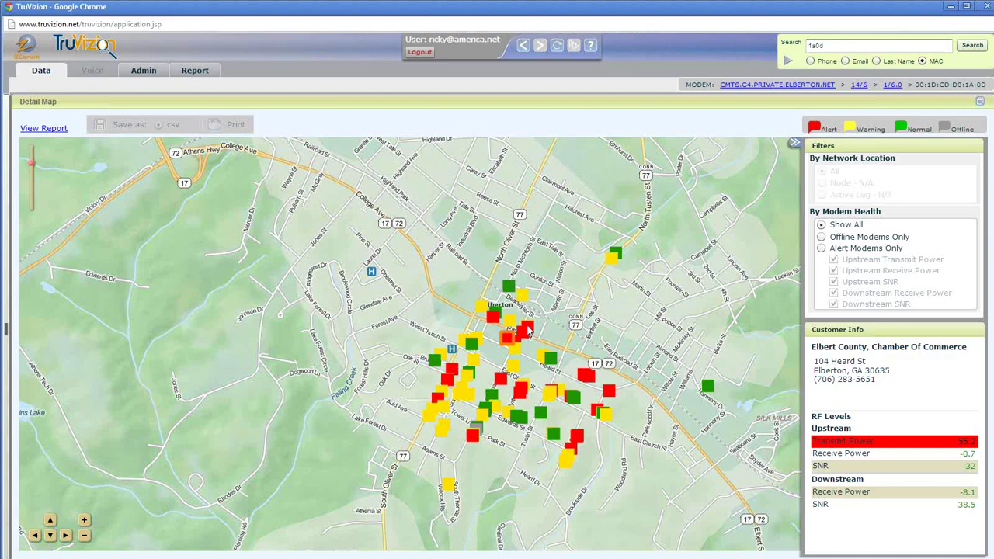
- Filter the map to alert modems with only upstream transmit and receive power included, examine them, and return to the modem overview
click(821, 248)
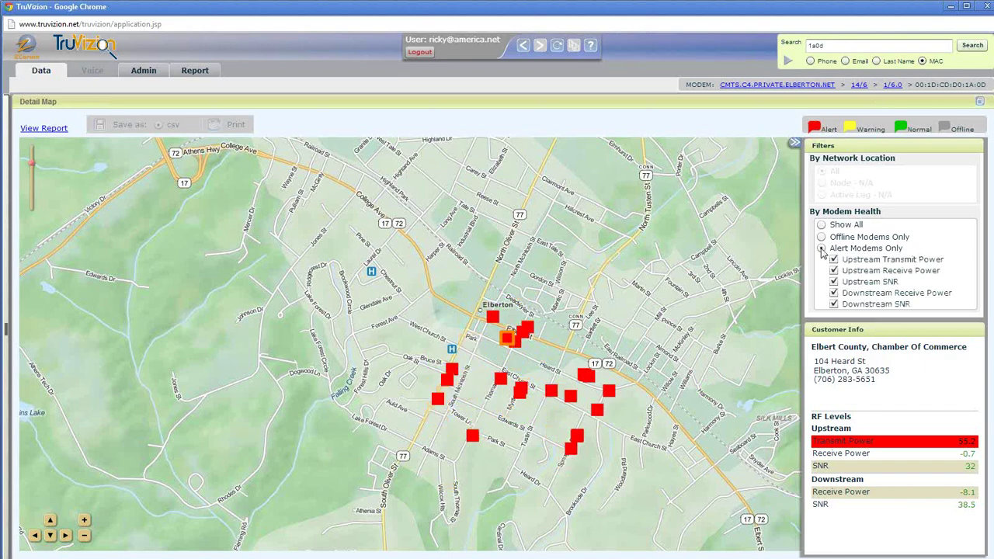
click(836, 306)
click(835, 295)
click(834, 281)
click(834, 271)
click(833, 271)
click(833, 259)
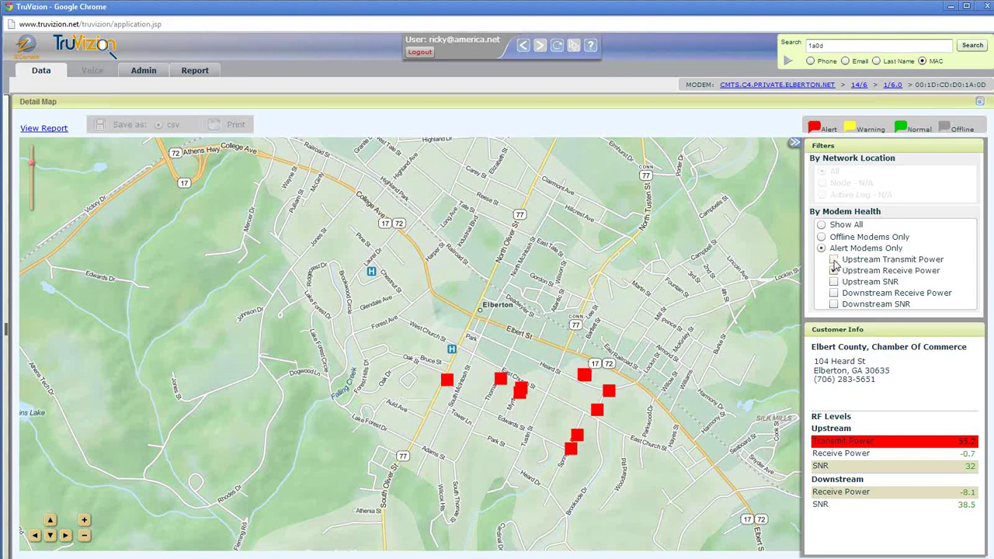
click(834, 261)
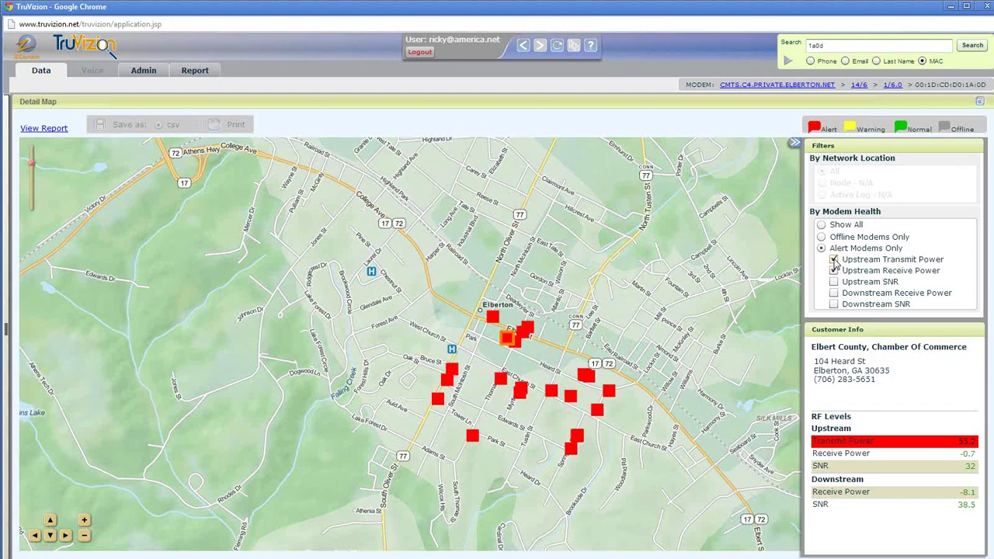
click(529, 49)
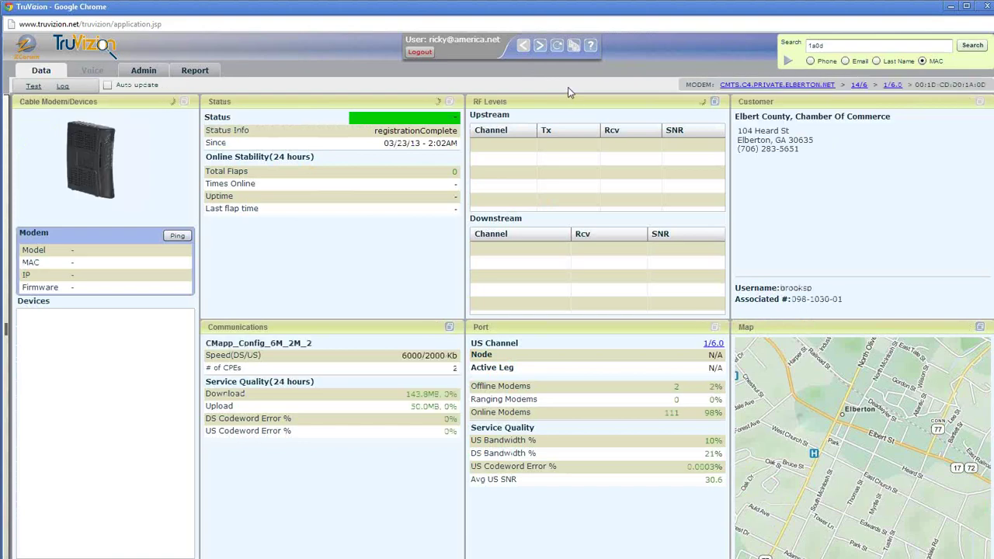